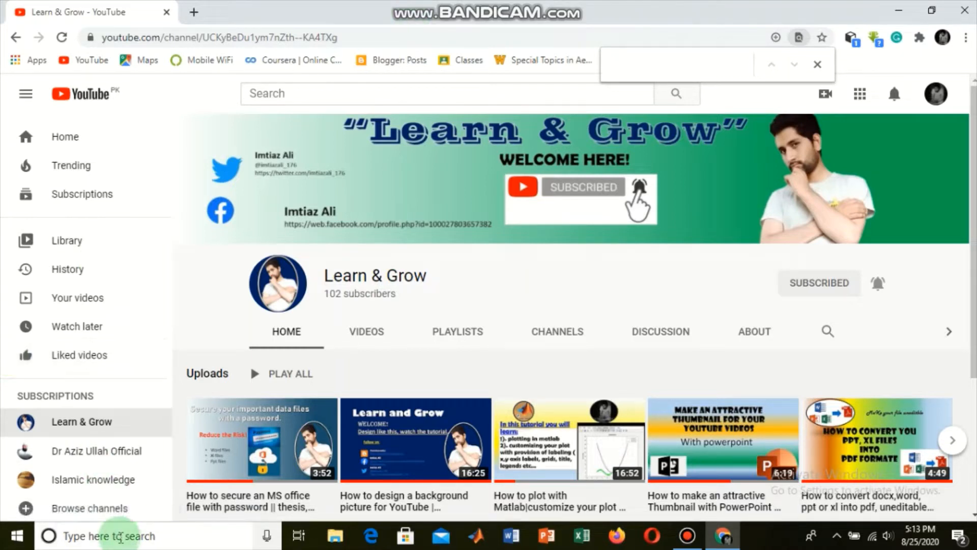
Step: Launch Excel 2013 and create a blank workbook
left_click(120, 537)
type("exc")
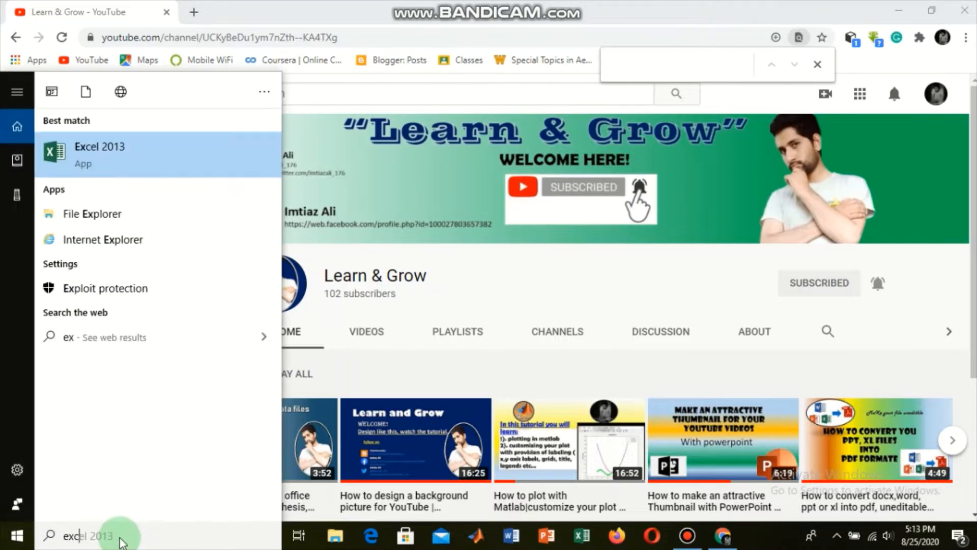
type("el")
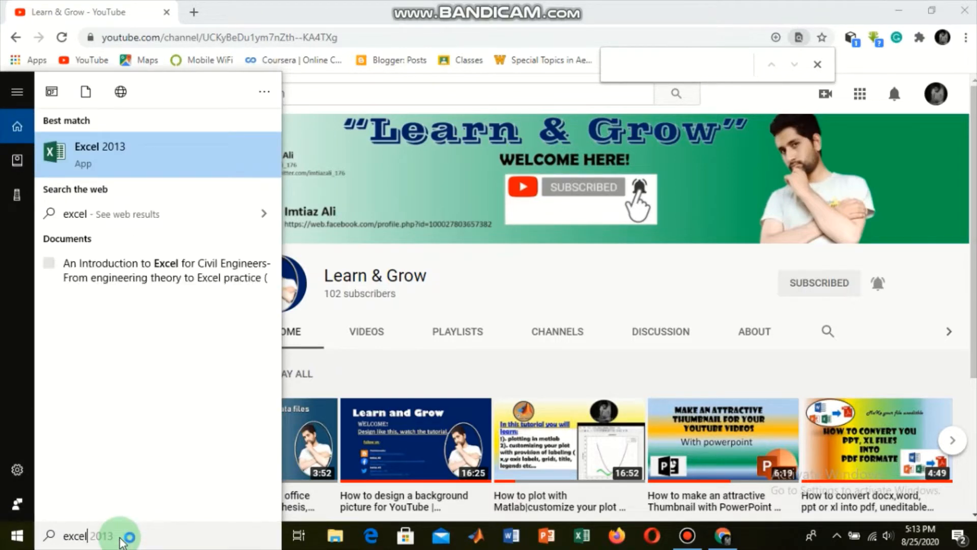
key("Return")
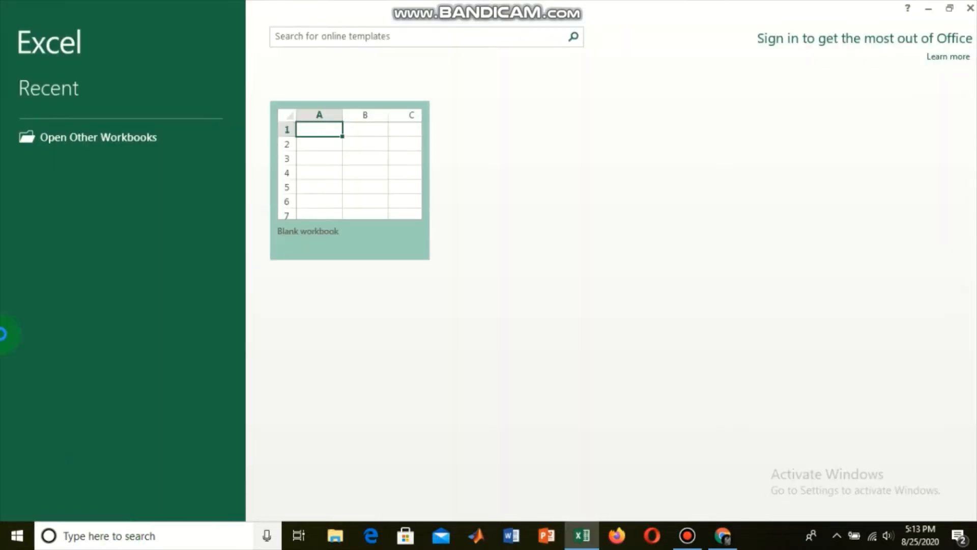
left_click(347, 193)
left_click(343, 189)
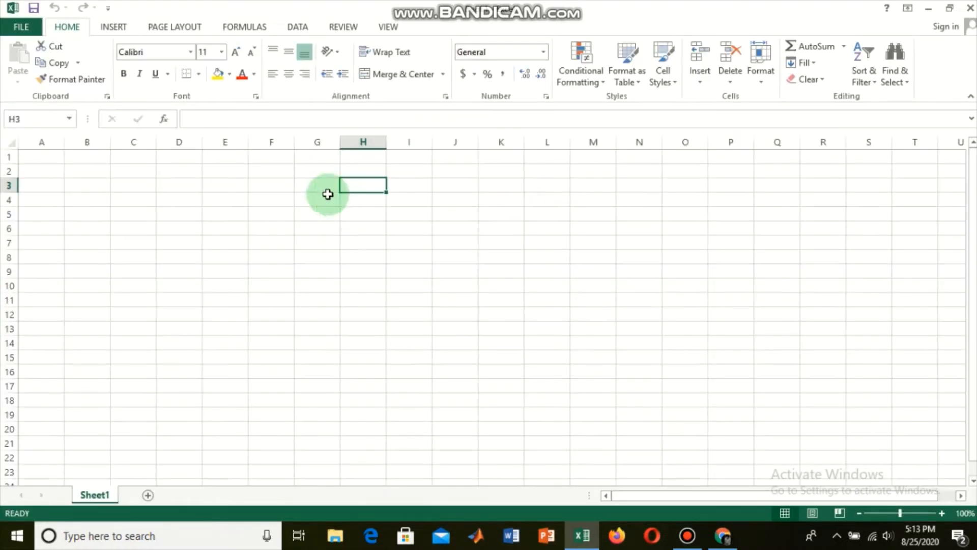
Step: Enter the header x in cell G4 and the starting value -6 in G5
left_click(328, 195)
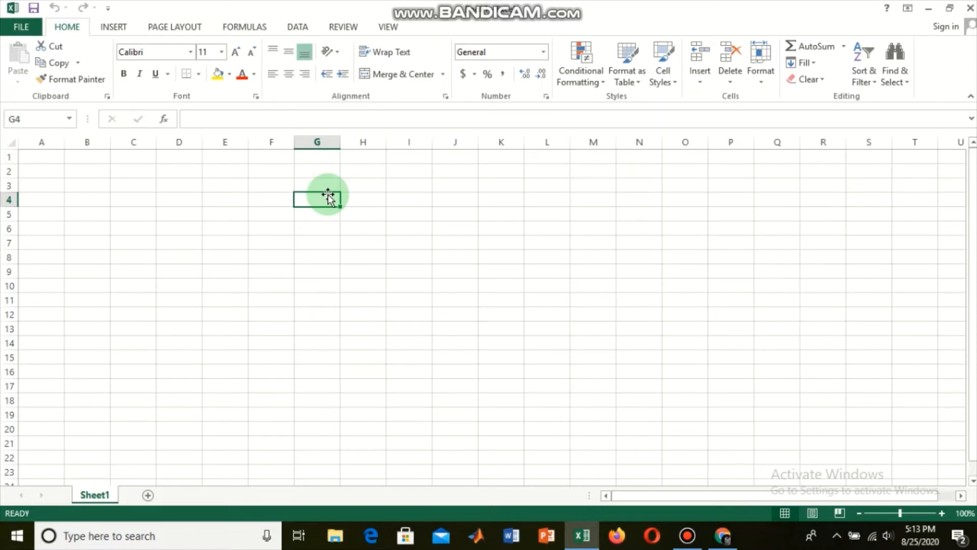
type("x")
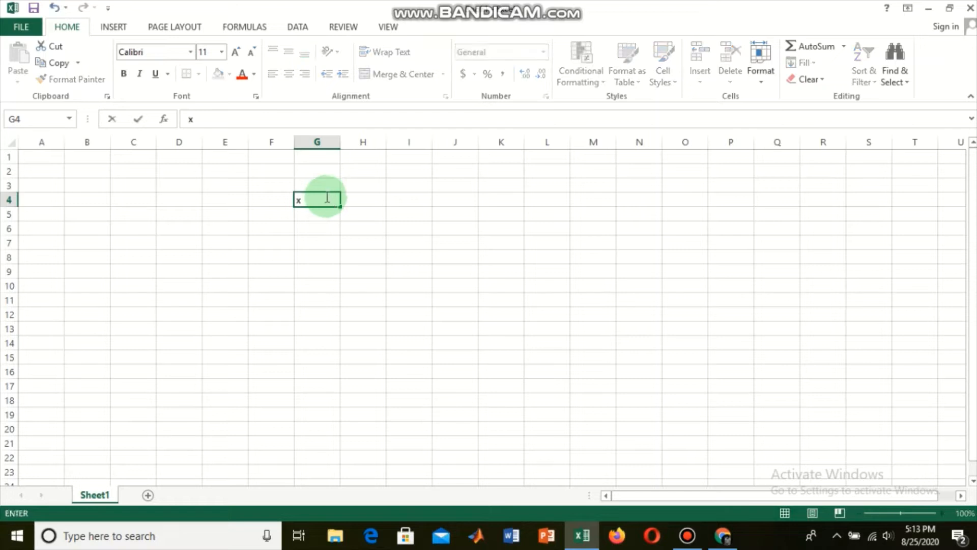
left_click(326, 217)
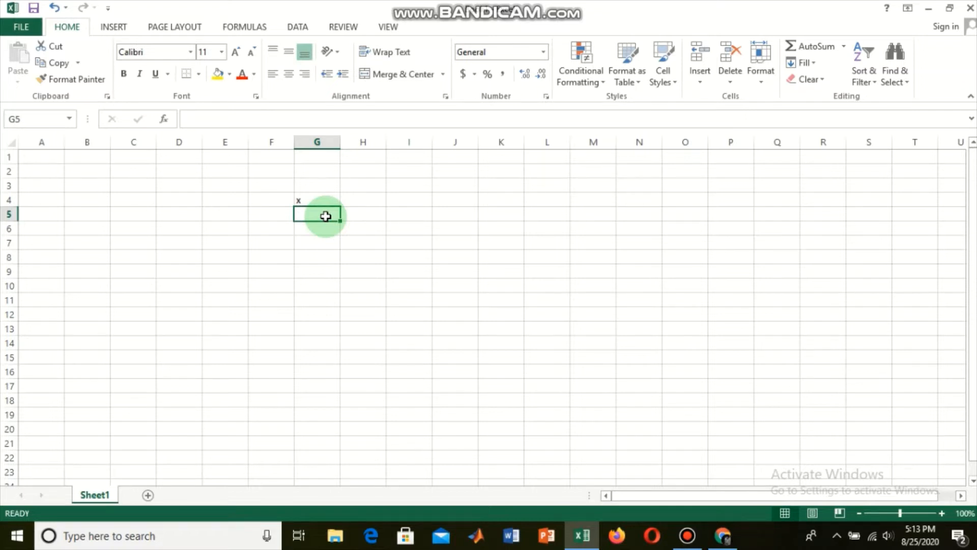
type("-")
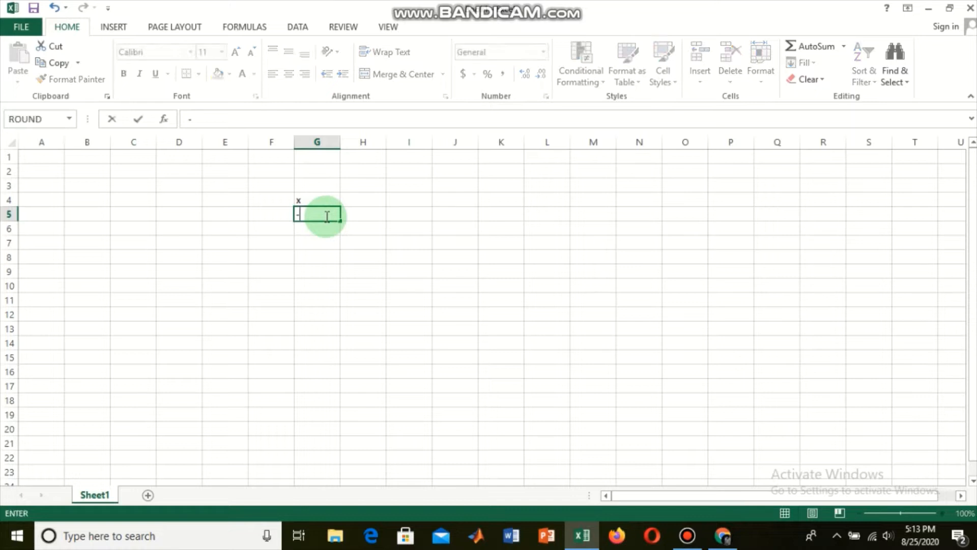
type("6")
key("Return")
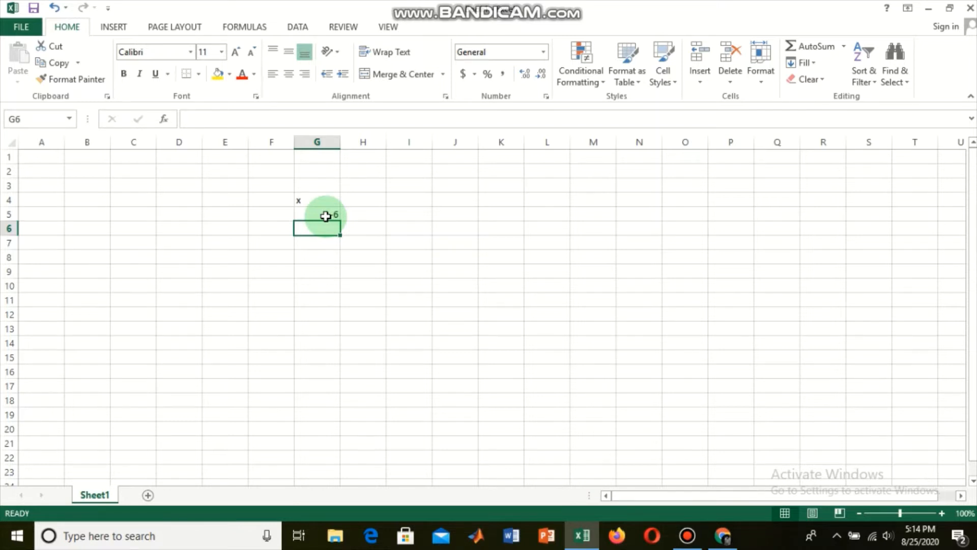
Step: Enter the formula =G5+0.5 in cell G6 to increment x by 0.5
type("=")
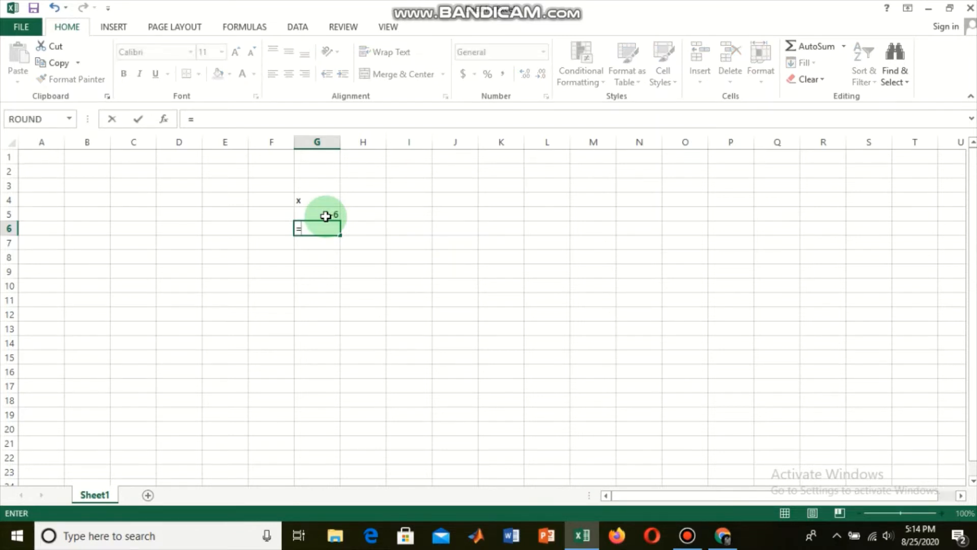
left_click(325, 215)
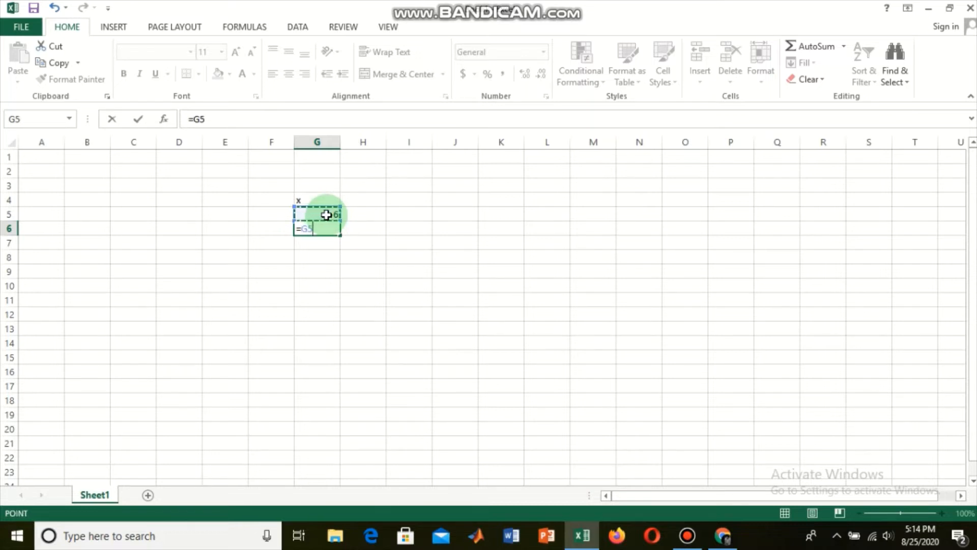
type("+")
type("0.5")
key("Return")
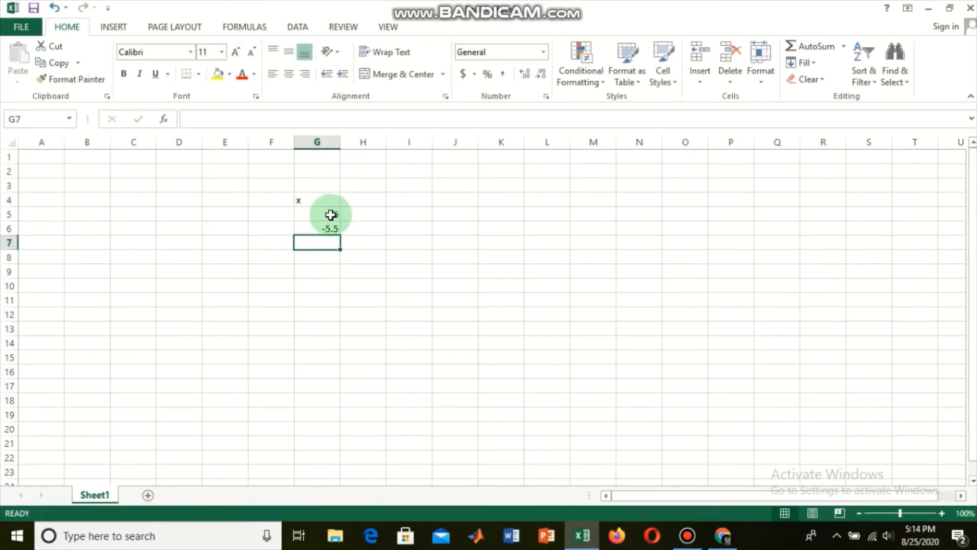
Step: Fill the increment formula from G6 down to G29 so the x series runs up to 6
left_click(331, 228)
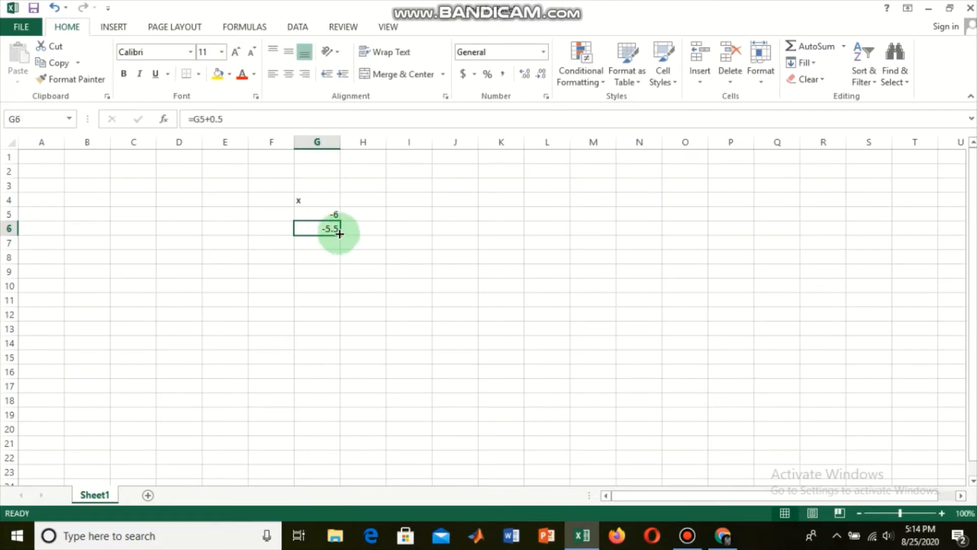
left_click_drag(340, 233, 321, 492)
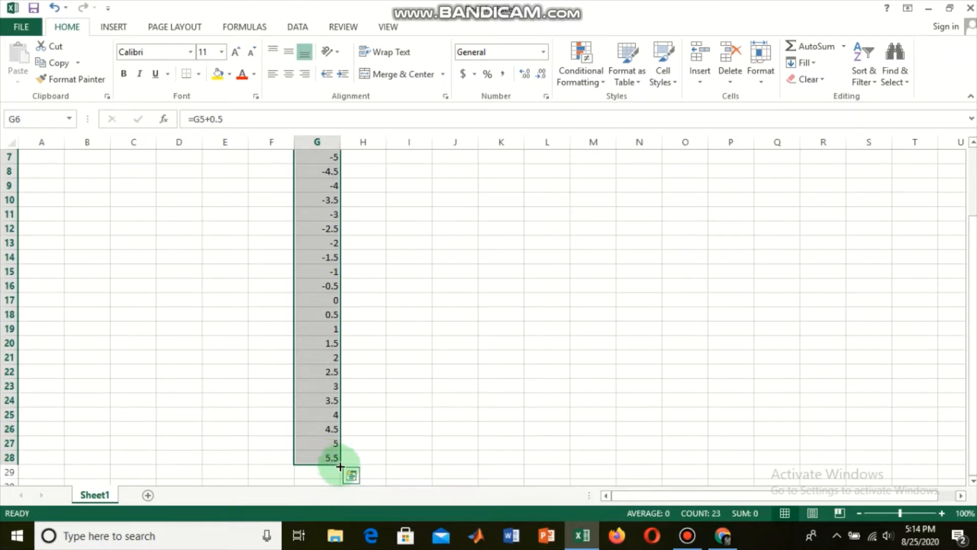
left_click_drag(340, 467, 338, 476)
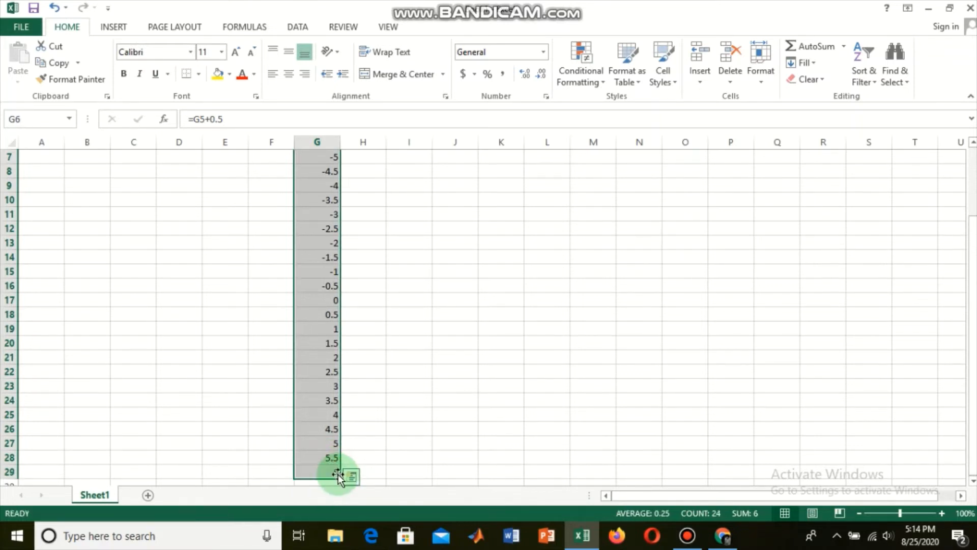
scroll(431, 288, "up", 2)
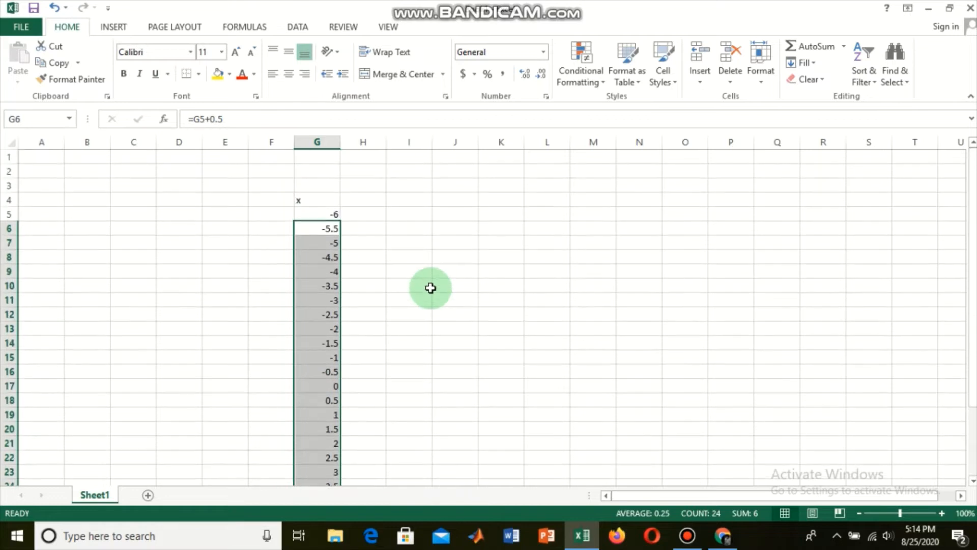
Step: Enter the header y=x^2 in cell H4 beside the x header
left_click(365, 196)
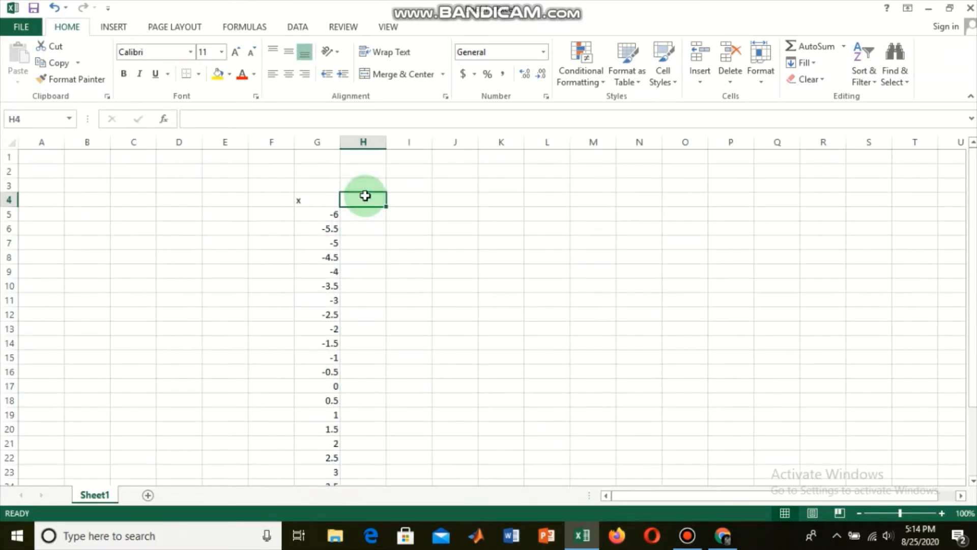
type("y")
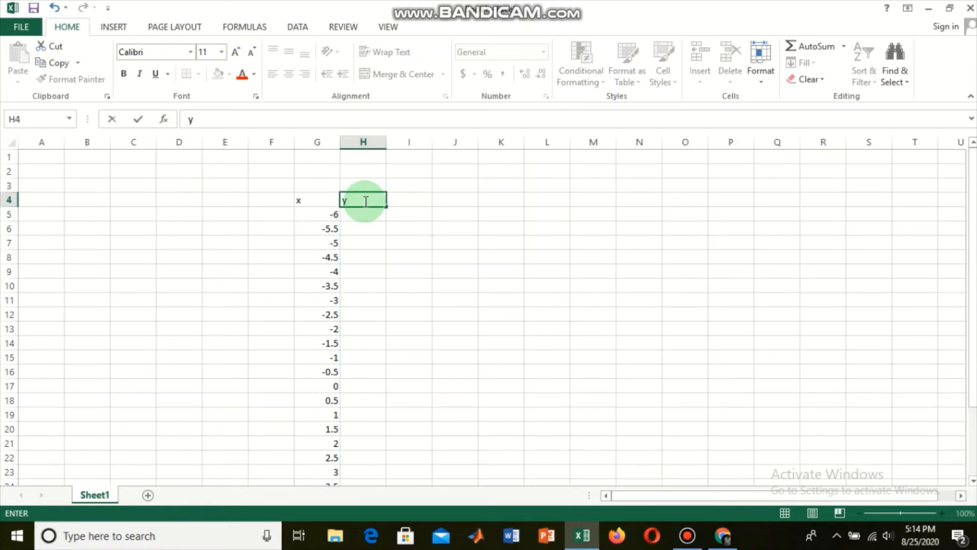
left_click(356, 216)
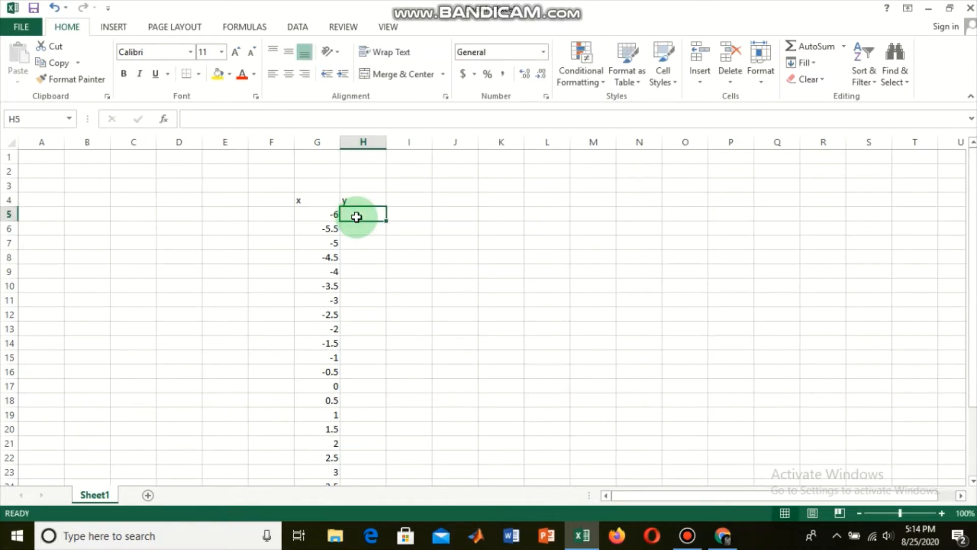
double_click(356, 200)
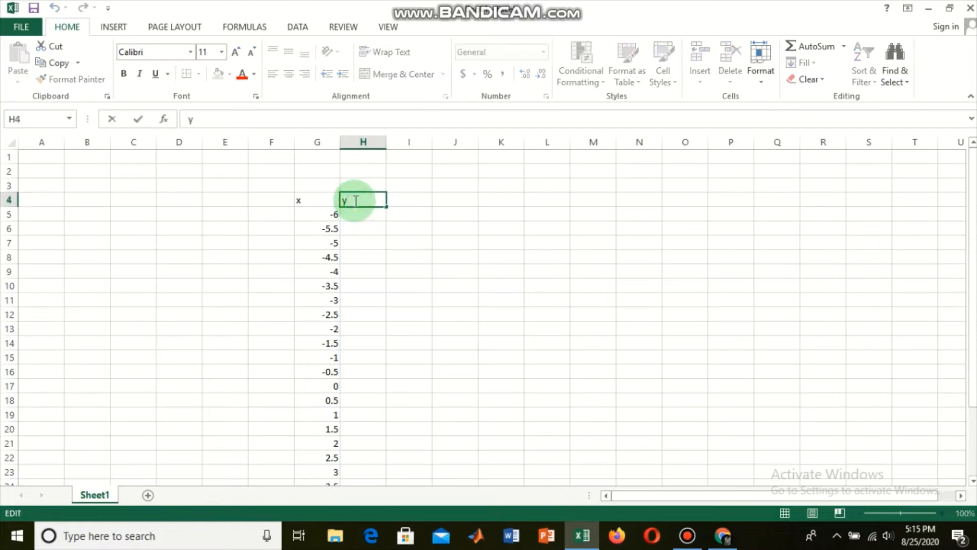
type("=x^2")
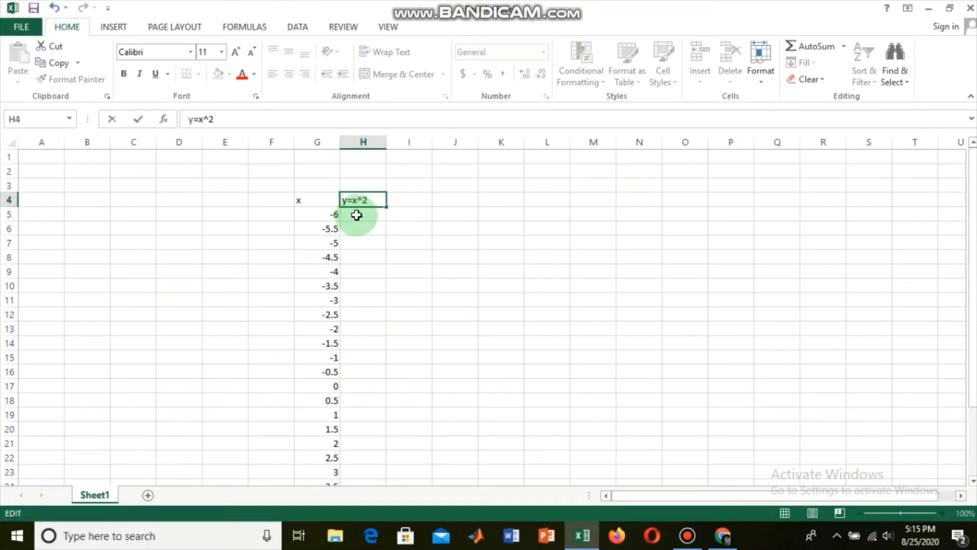
Step: Enter the formula =G5^2 in cell H5 to square the first x value
left_click(356, 215)
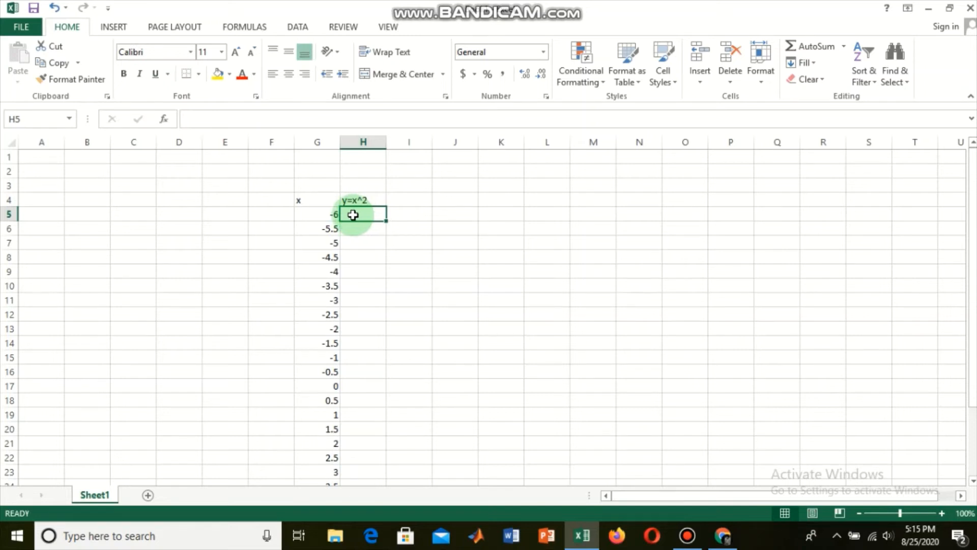
type("=")
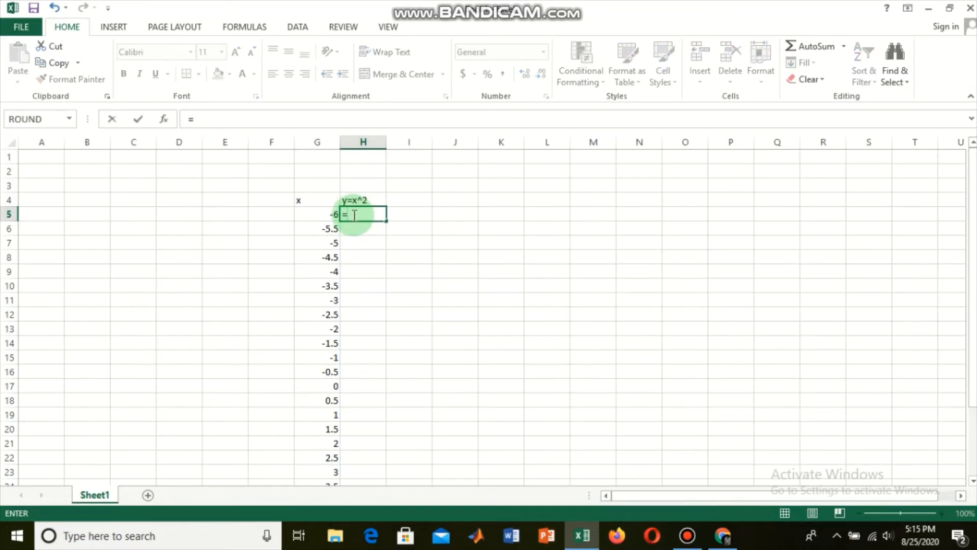
left_click(335, 215)
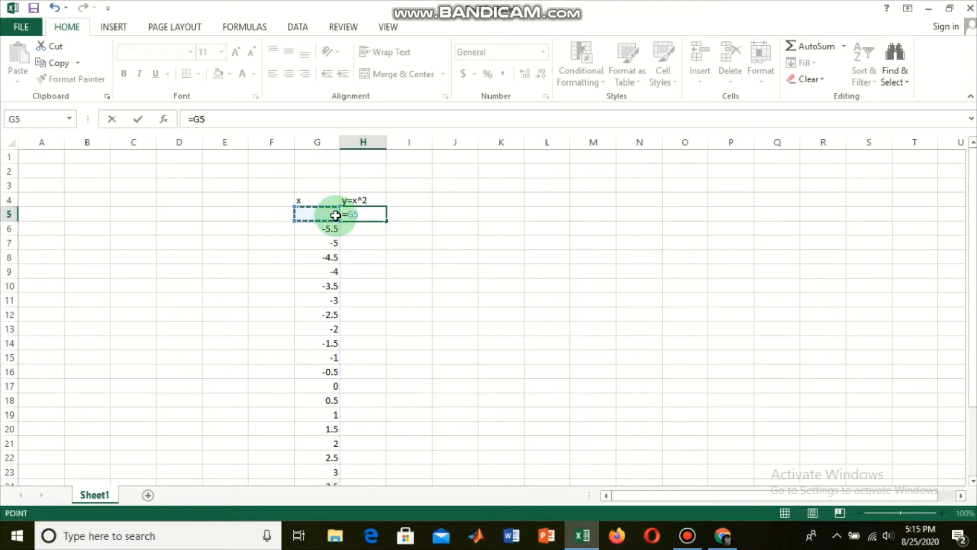
type("^2")
key("Return")
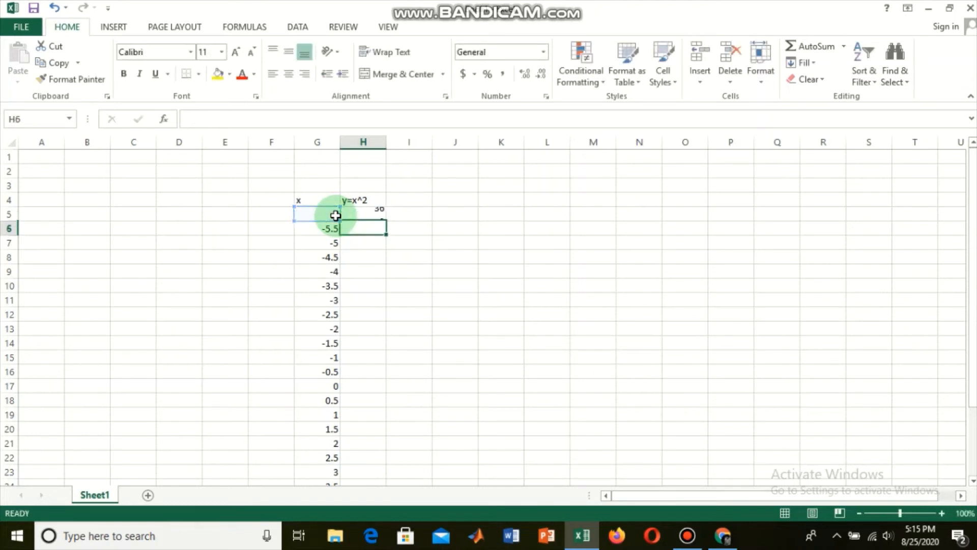
Step: Fill the squaring formula from H5 down to H29 alongside the x values
left_click(375, 214)
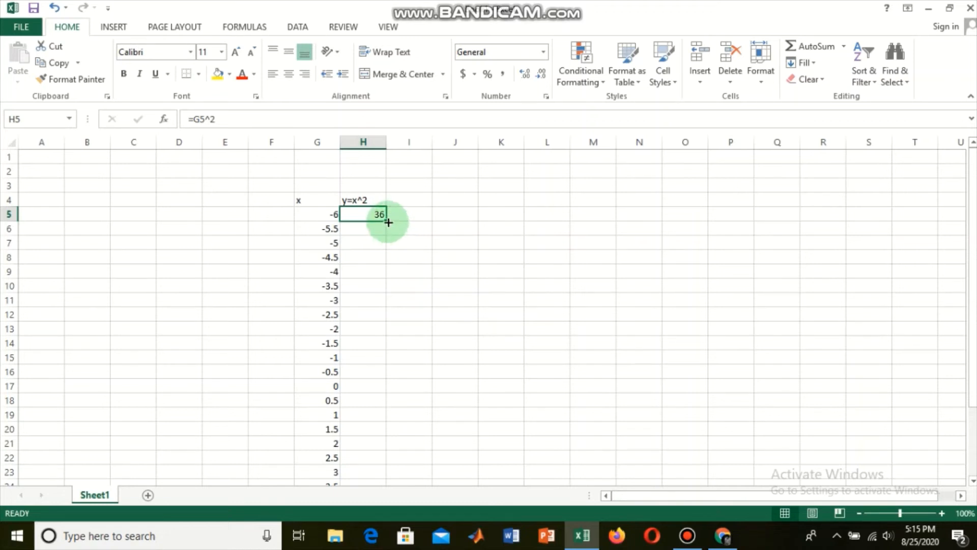
double_click(389, 222)
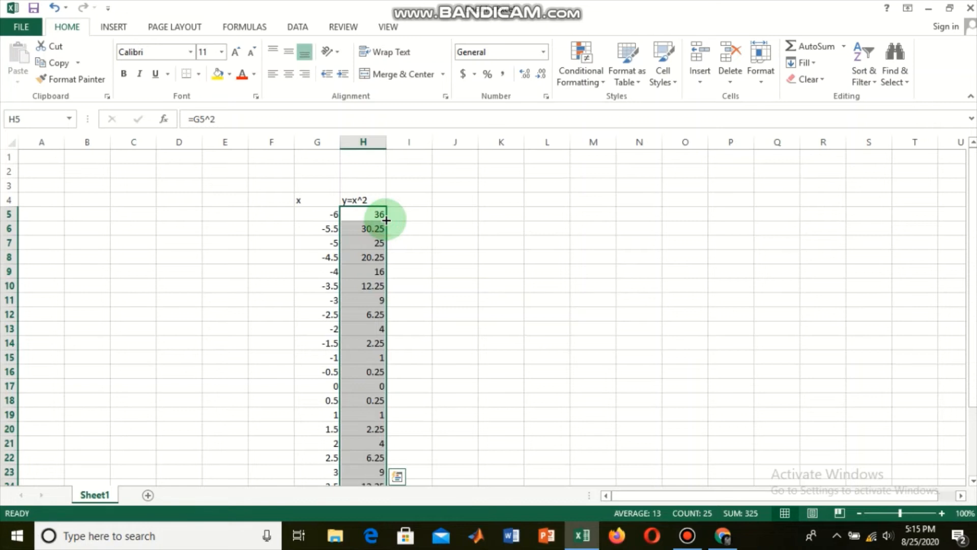
scroll(361, 279, "down", 2)
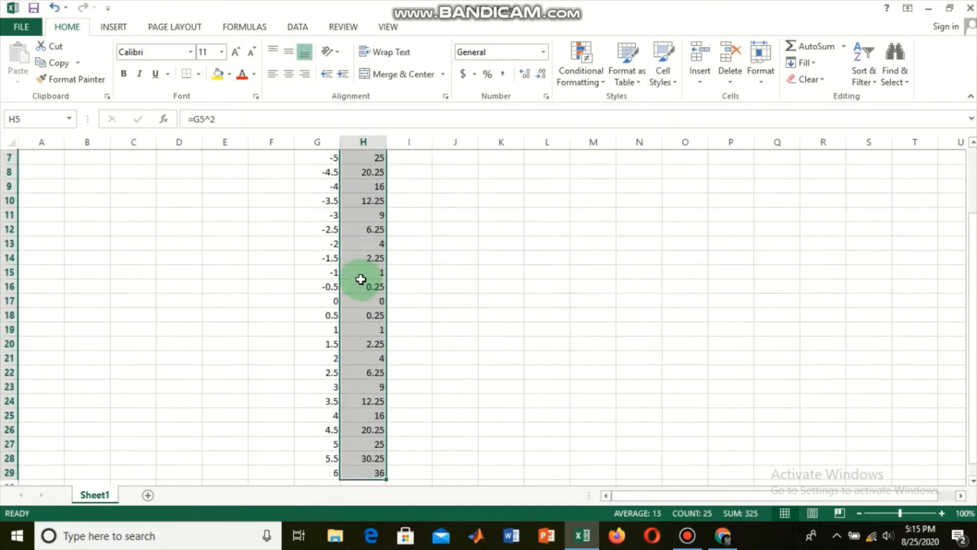
scroll(361, 279, "up", 3)
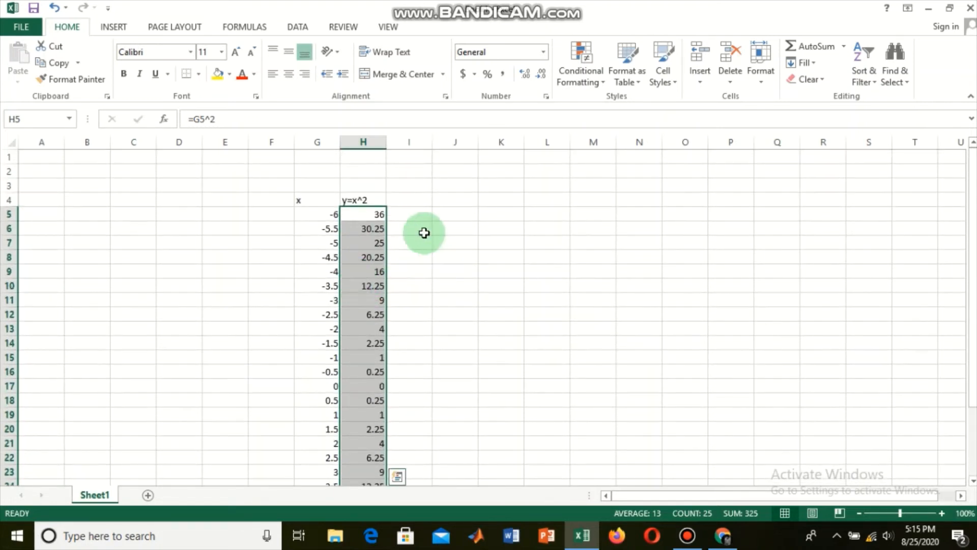
Step: Plot the x and y=x^2 table in G4:H29, headers included, as a scatter chart with smooth lines and markers
left_click(416, 200)
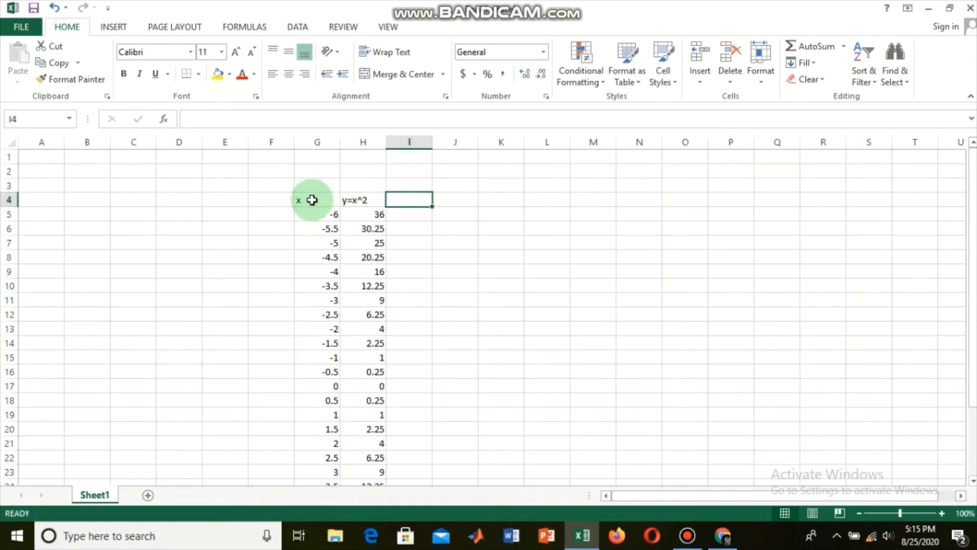
left_click_drag(312, 200, 373, 372)
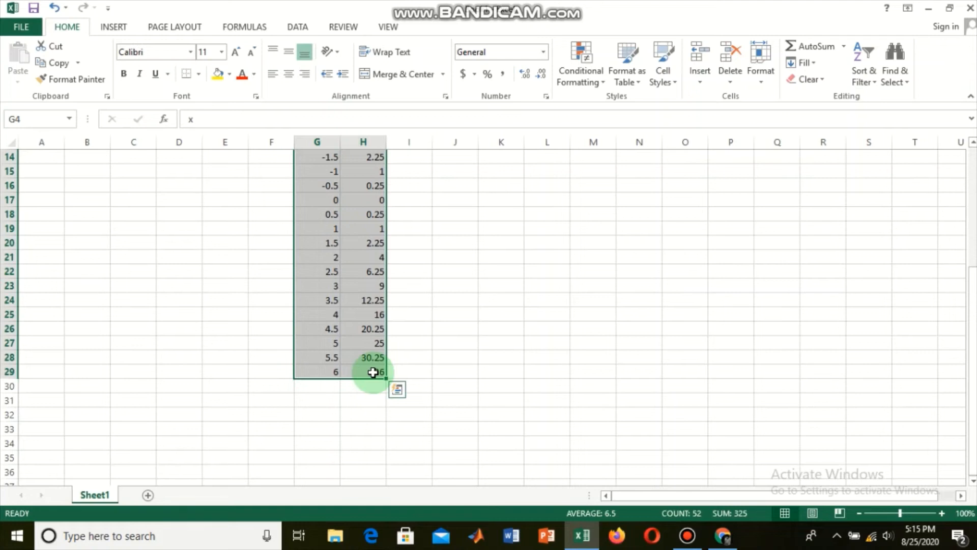
right_click(326, 292)
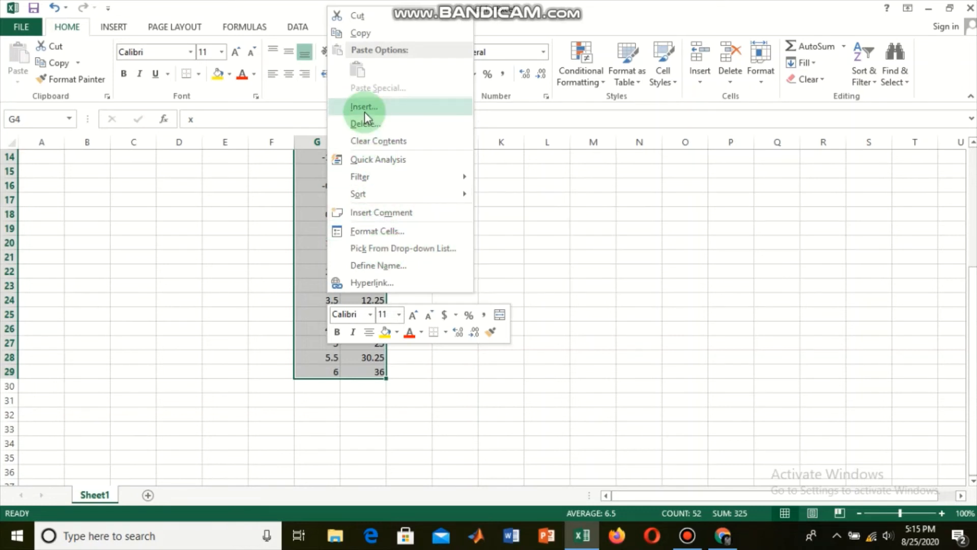
left_click(243, 252)
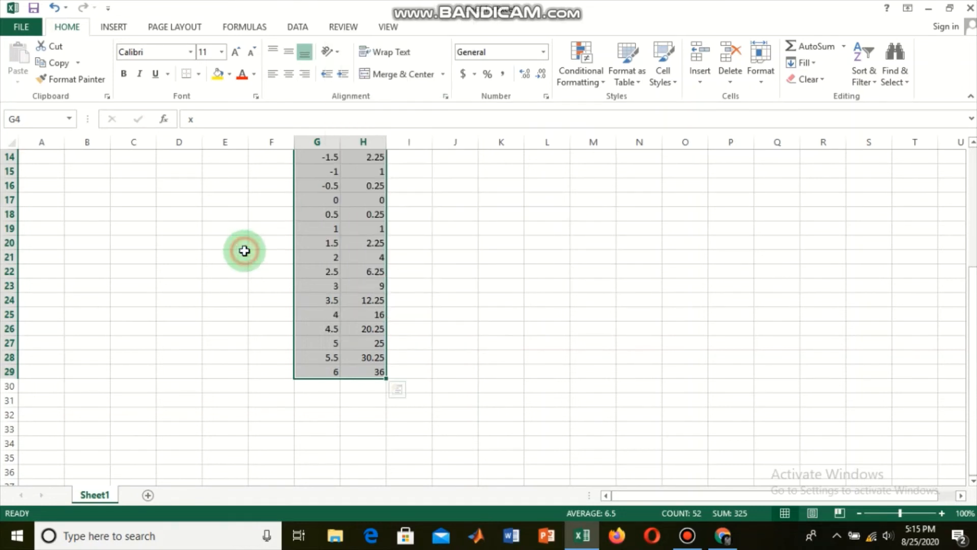
left_click(114, 28)
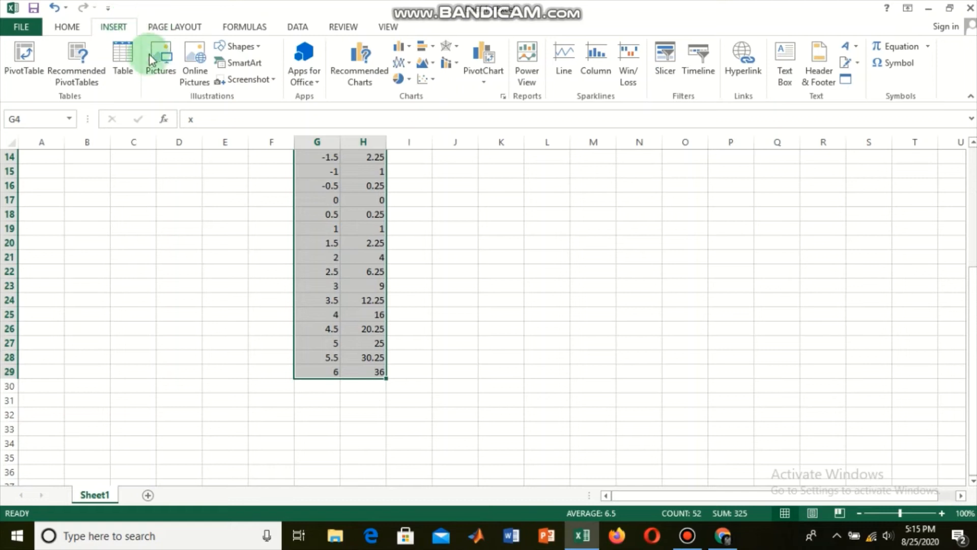
left_click(434, 81)
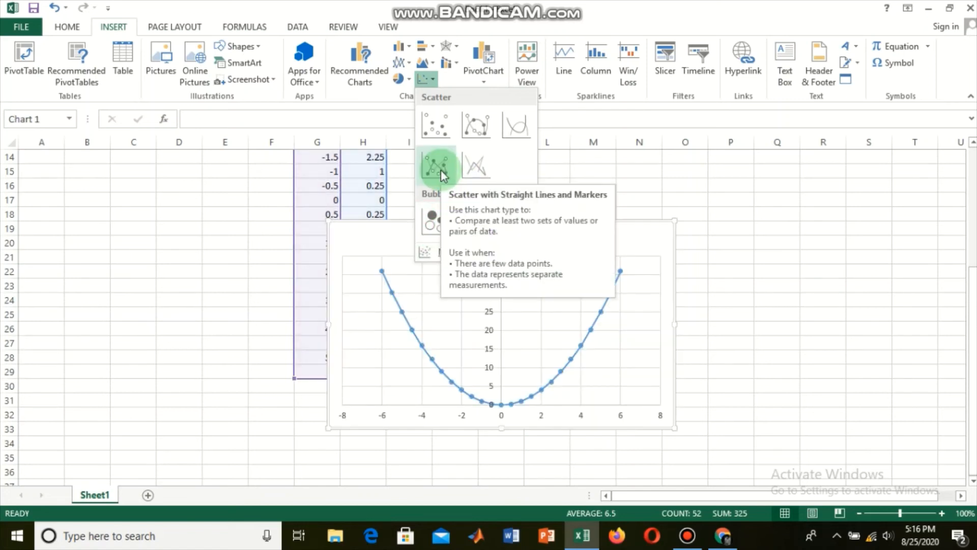
left_click(481, 132)
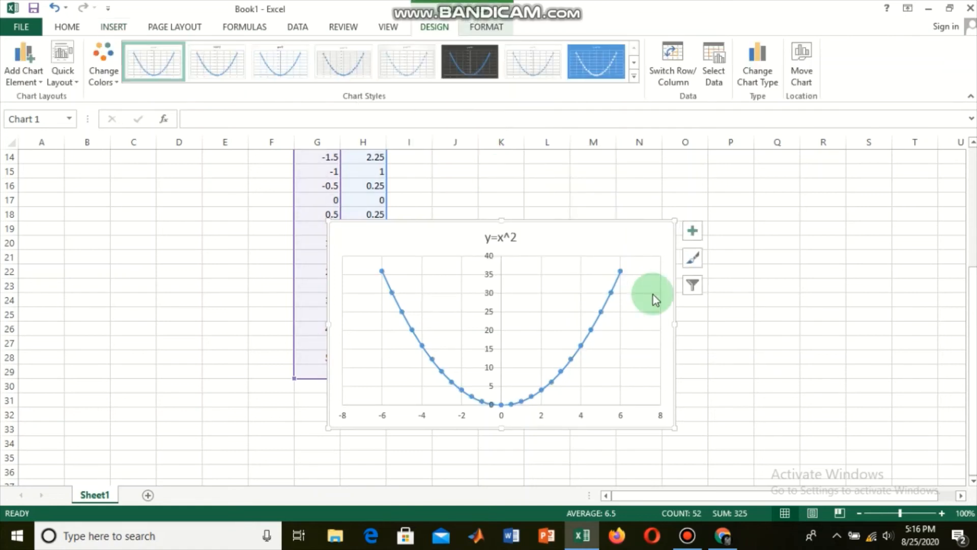
left_click(746, 327)
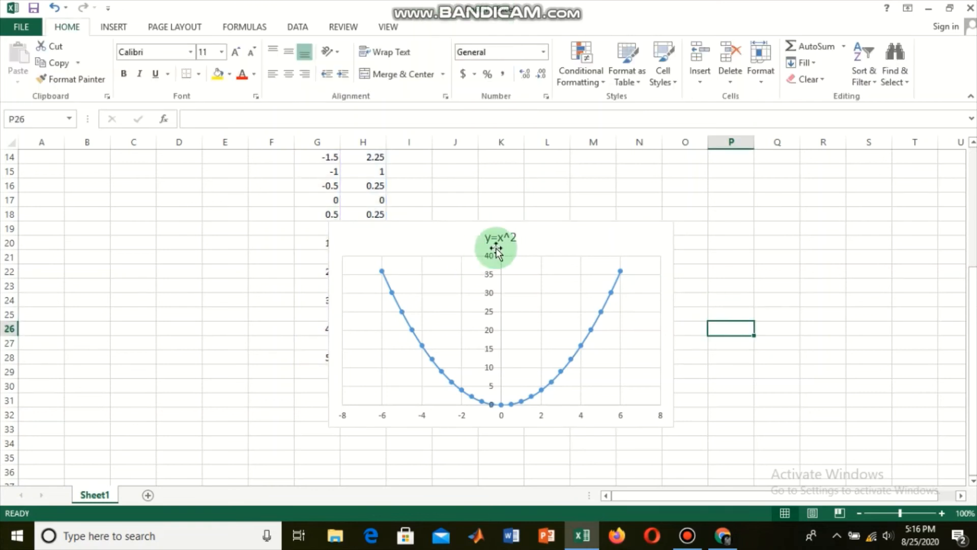
Step: Add axis titles to the horizontal and vertical axes of the scatter chart
left_click(439, 238)
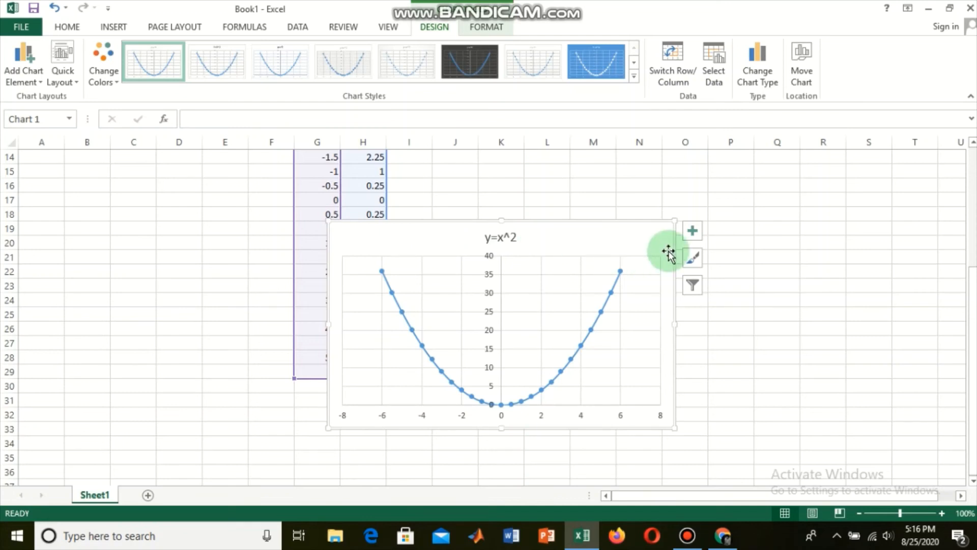
left_click(692, 233)
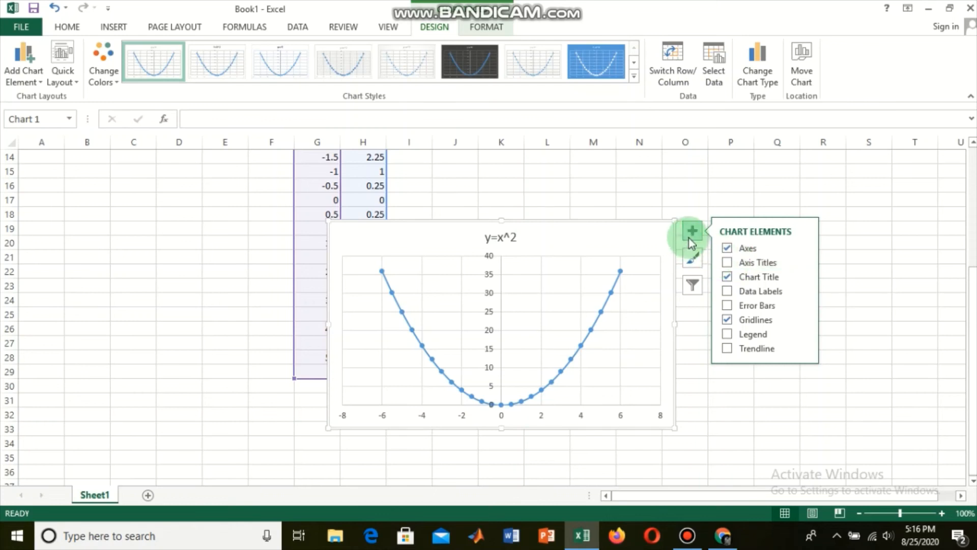
left_click(729, 263)
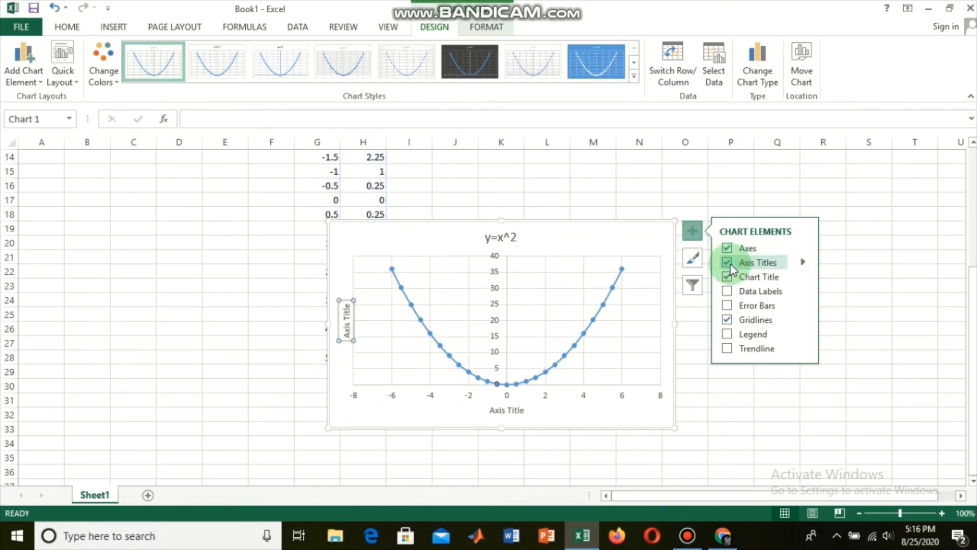
Step: Rename the chart's vertical axis title as y-axis
left_click(346, 308)
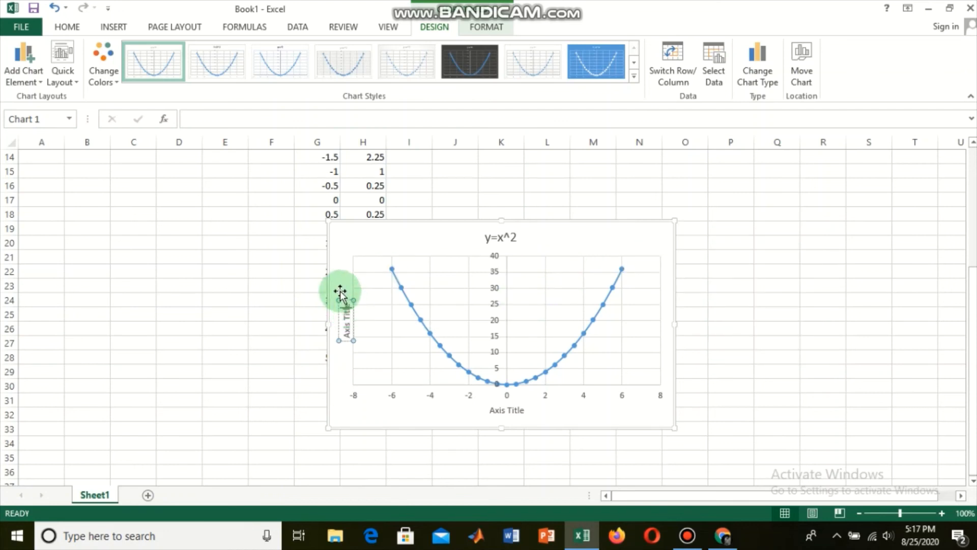
left_click(259, 312)
left_click(342, 305)
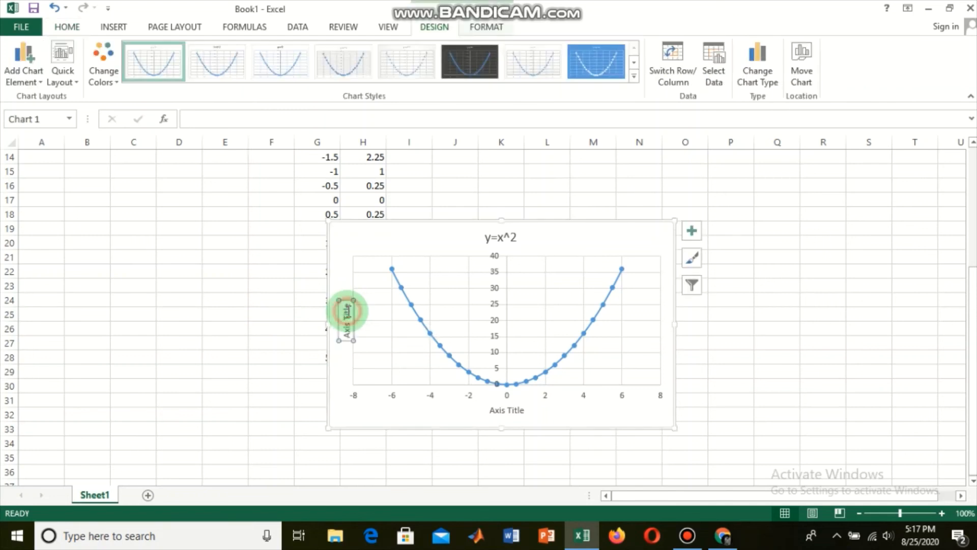
type("y-axis")
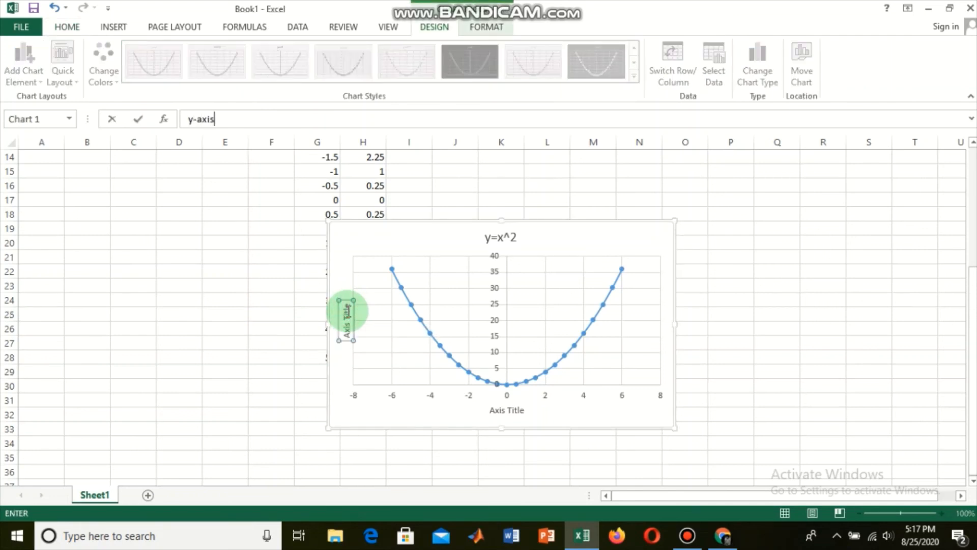
key("Return")
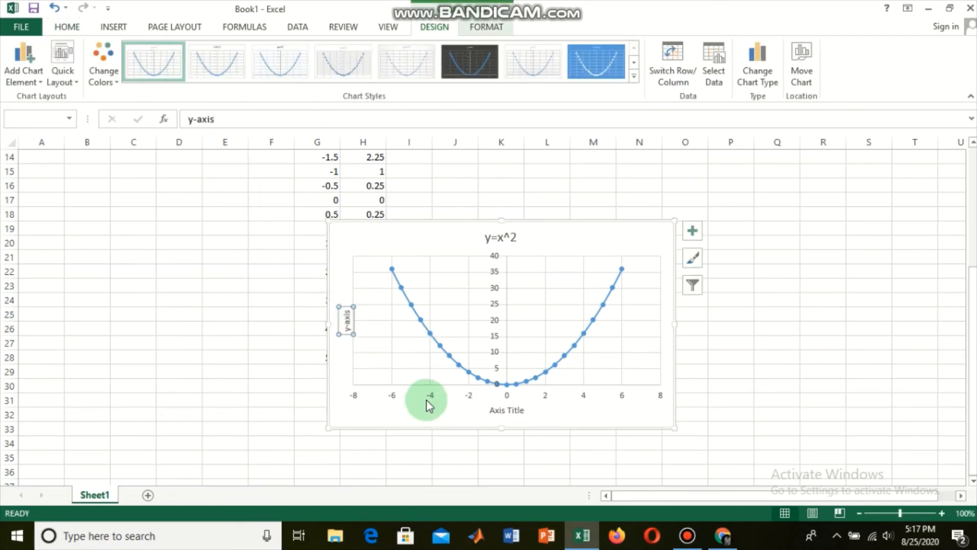
Step: Rename the chart's horizontal axis title as x-axis
left_click(514, 412)
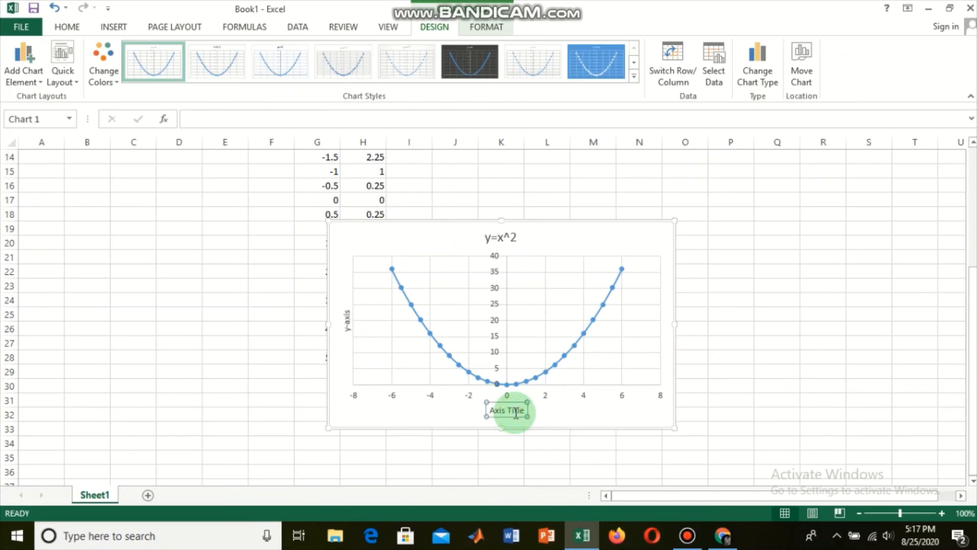
type("x-axis")
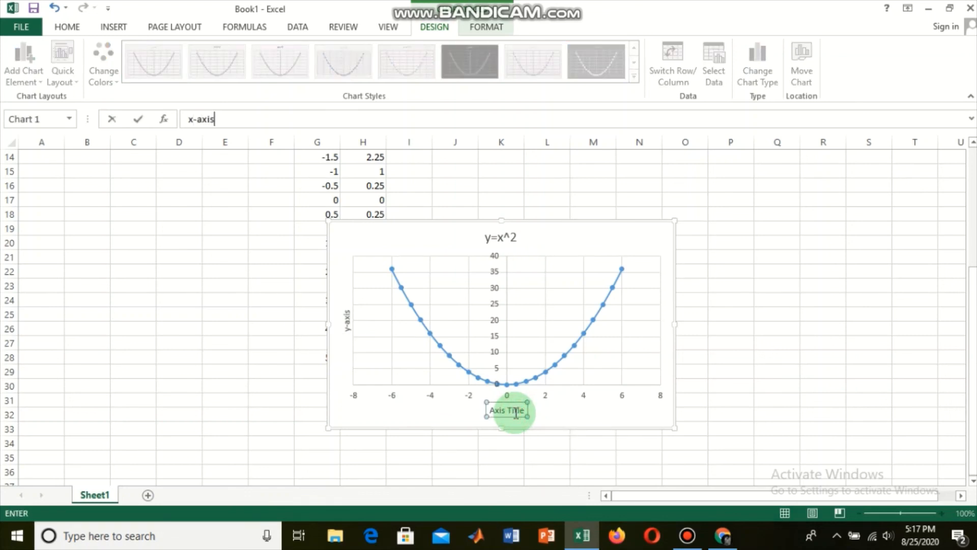
key("Return")
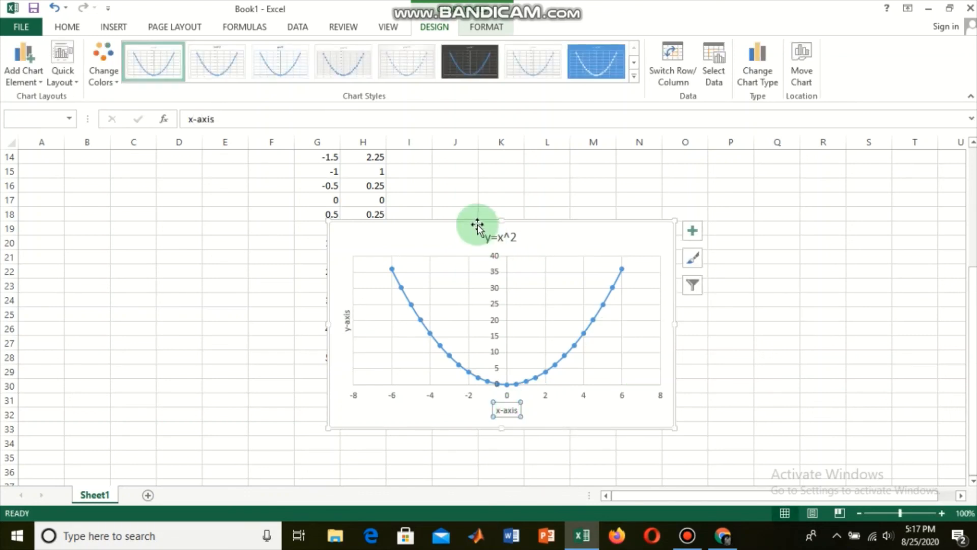
Step: Replace the chart title above the parabola with the text "parbolic function"
left_click(503, 236)
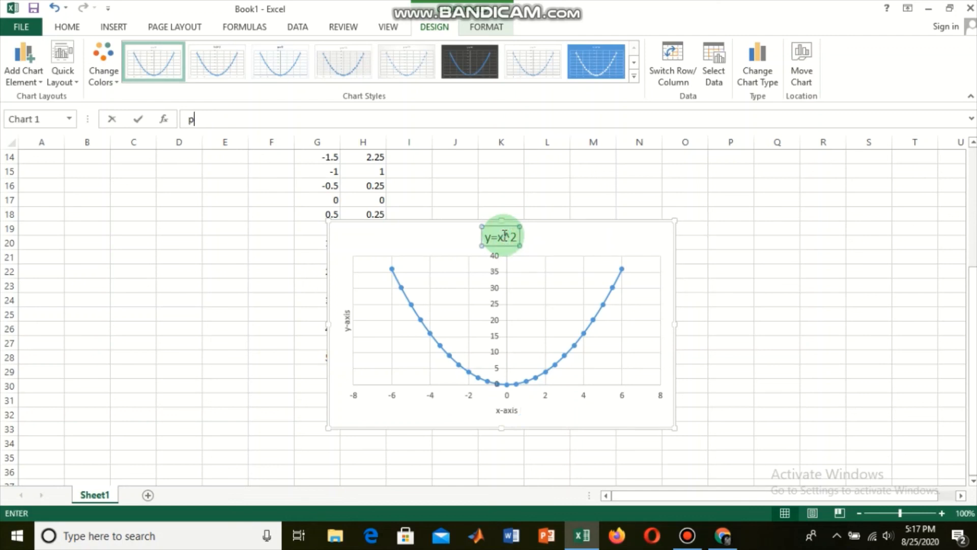
type("parbo")
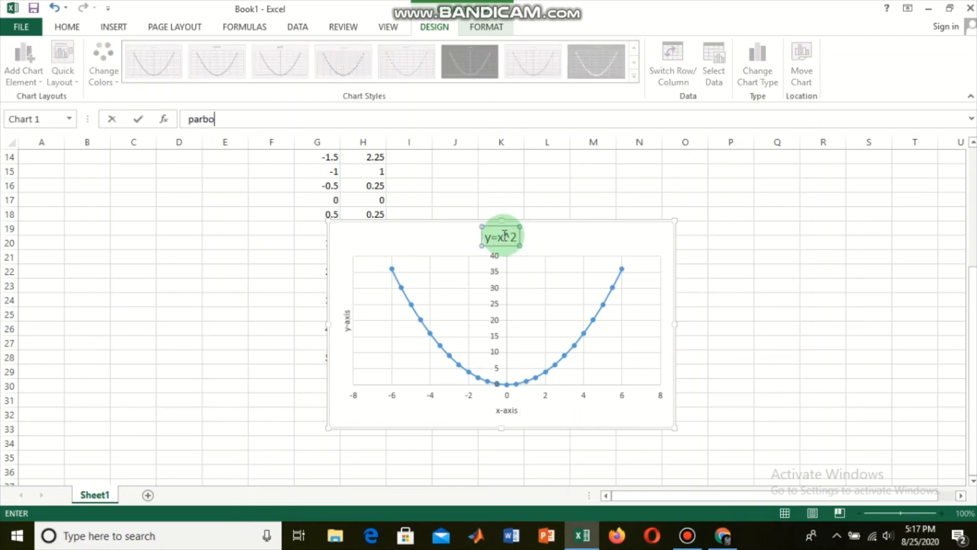
type("lic function")
key("Return")
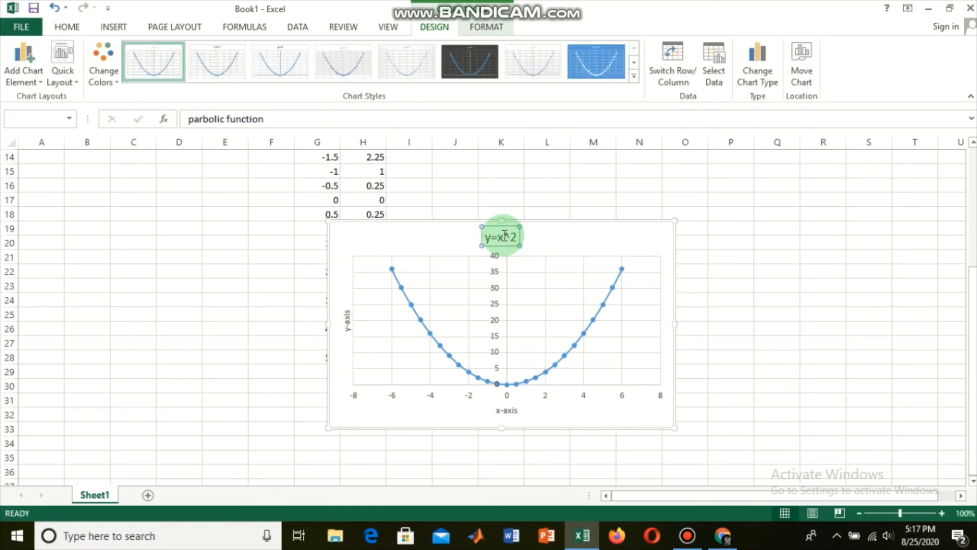